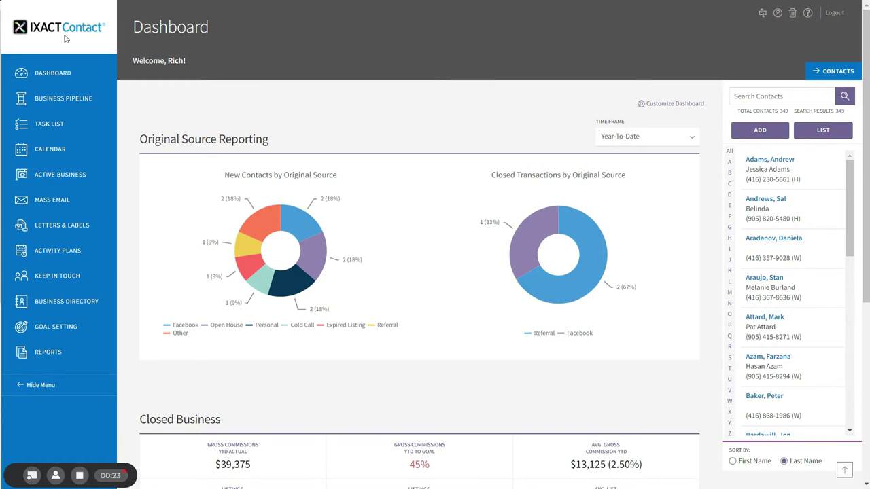
Open the contact's profile and start editing its details
{"action": "left_click", "coordinate": [775, 239]}
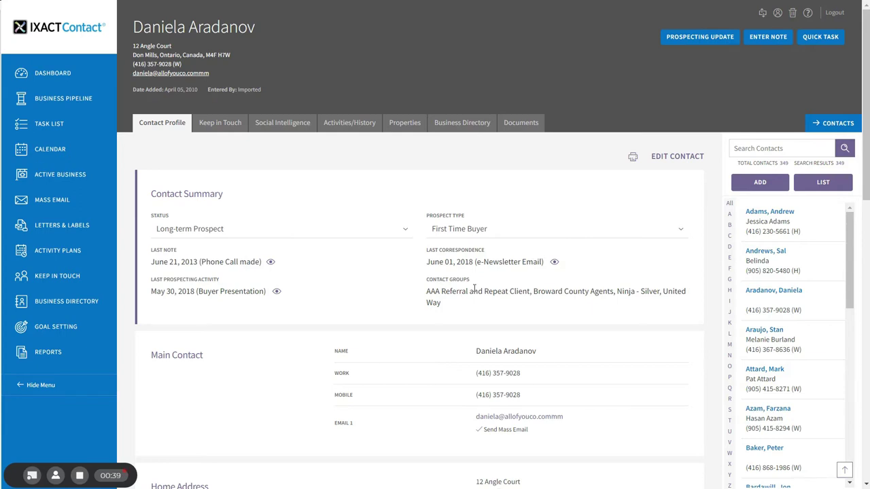
{"action": "left_click", "coordinate": [676, 158]}
{"action": "mouse_move", "coordinate": [867, 89]}
{"action": "left_mouse_down"}
{"action": "mouse_move", "coordinate": [869, 241]}
{"action": "mouse_move", "coordinate": [841, 374]}
{"action": "left_mouse_up"}
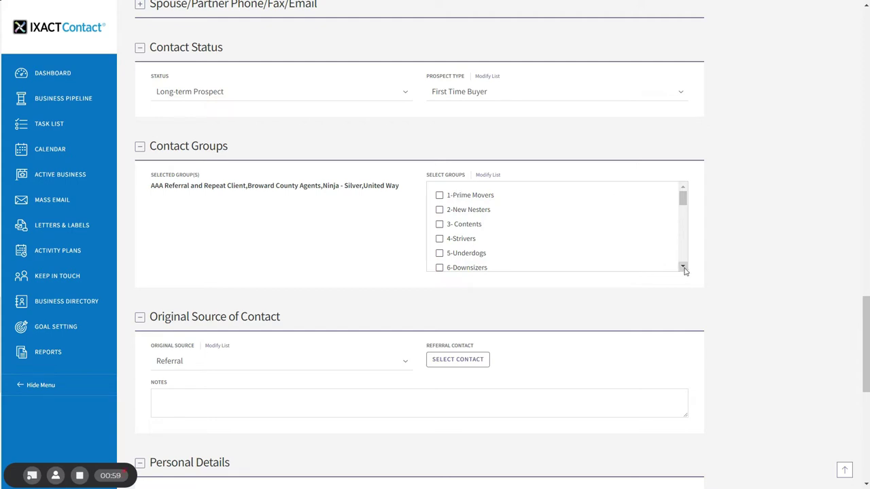
Tick Group 1 and Group 2 under Contact Groups, then untick both again
{"action": "left_click", "coordinate": [683, 266]}
{"action": "left_click", "coordinate": [683, 267]}
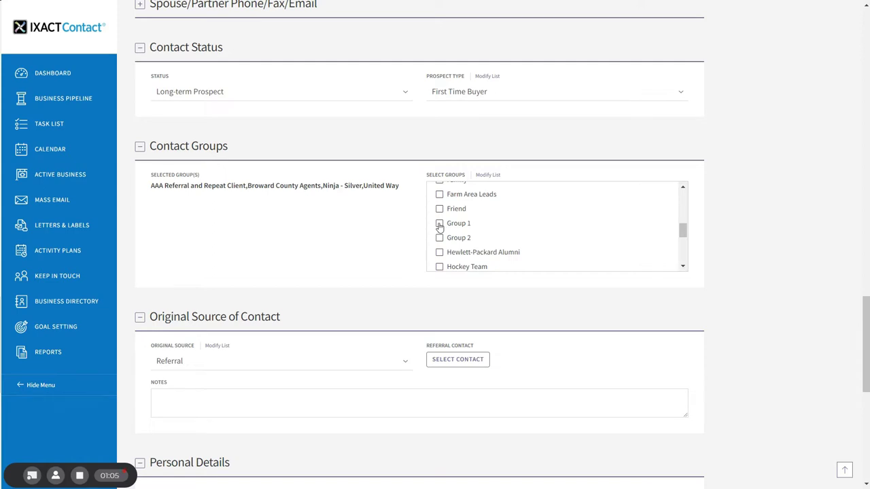
{"action": "left_click", "coordinate": [439, 224]}
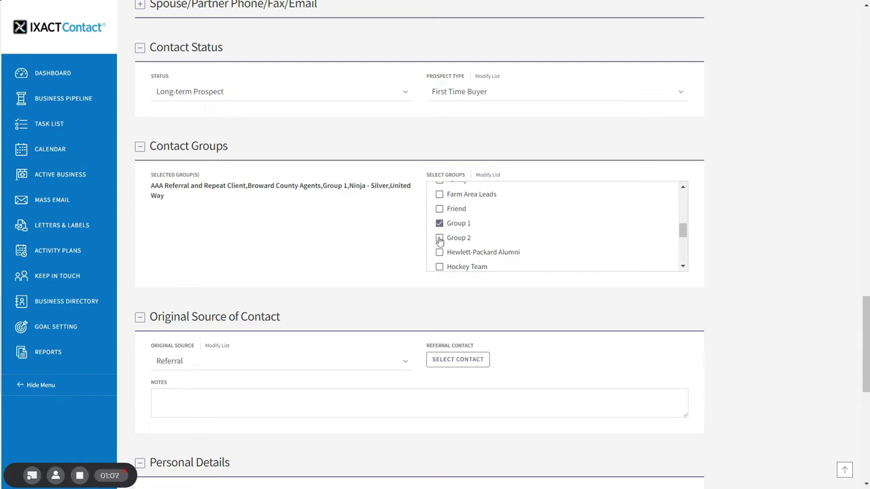
{"action": "left_click", "coordinate": [439, 238]}
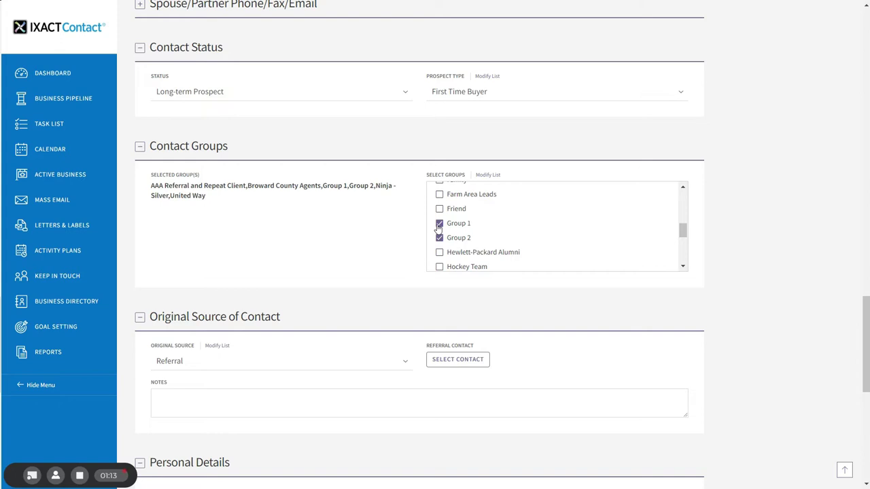
{"action": "left_click", "coordinate": [439, 225]}
{"action": "left_click", "coordinate": [439, 238]}
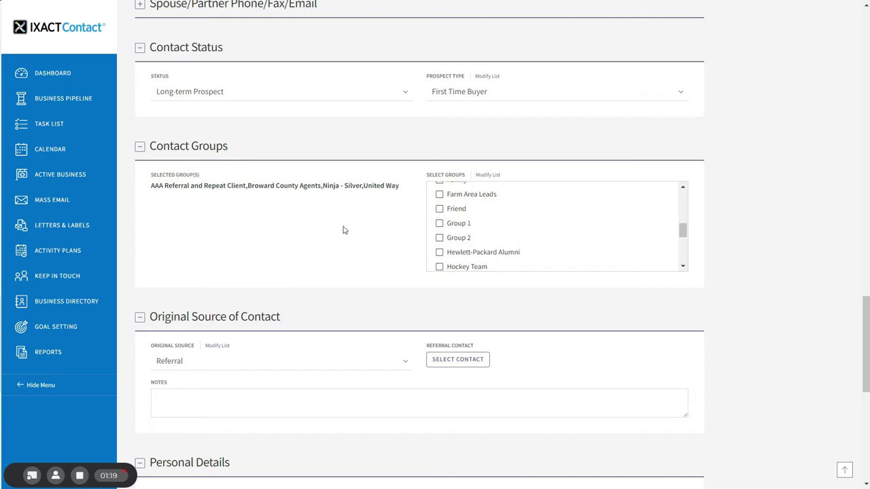
Add 'AAA List' as a new item in the Select Groups master list
{"action": "left_click", "coordinate": [487, 175]}
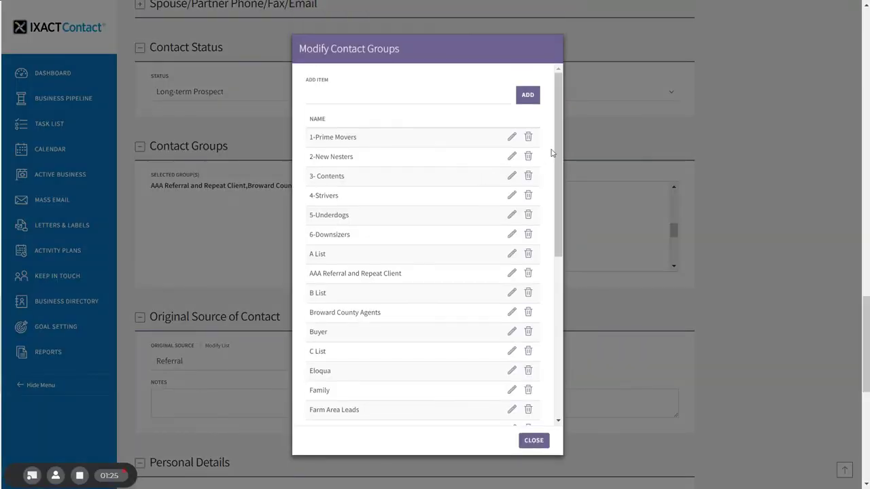
{"action": "mouse_move", "coordinate": [557, 143]}
{"action": "left_mouse_down"}
{"action": "mouse_move", "coordinate": [561, 314]}
{"action": "mouse_move", "coordinate": [556, 138]}
{"action": "left_mouse_up"}
{"action": "left_click", "coordinate": [357, 95]}
{"action": "left_click", "coordinate": [358, 95]}
{"action": "type", "text": "AAA L"}
{"action": "type", "text": "ist"}
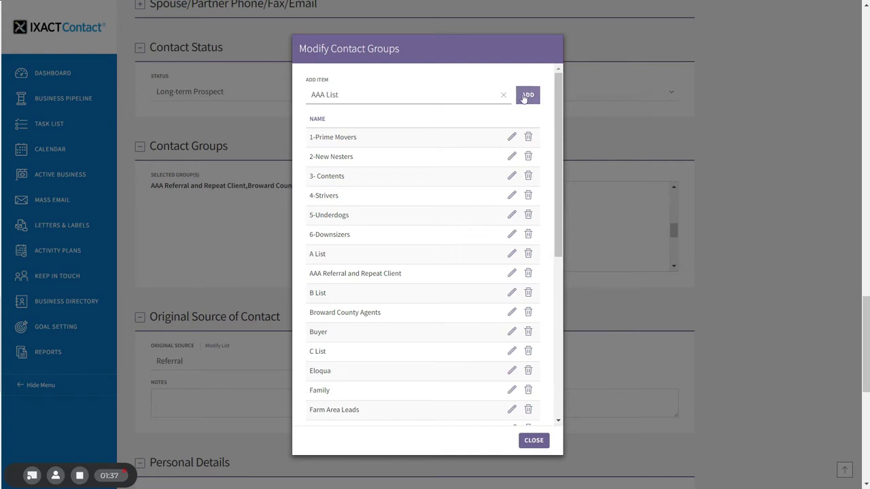
{"action": "left_click", "coordinate": [526, 97]}
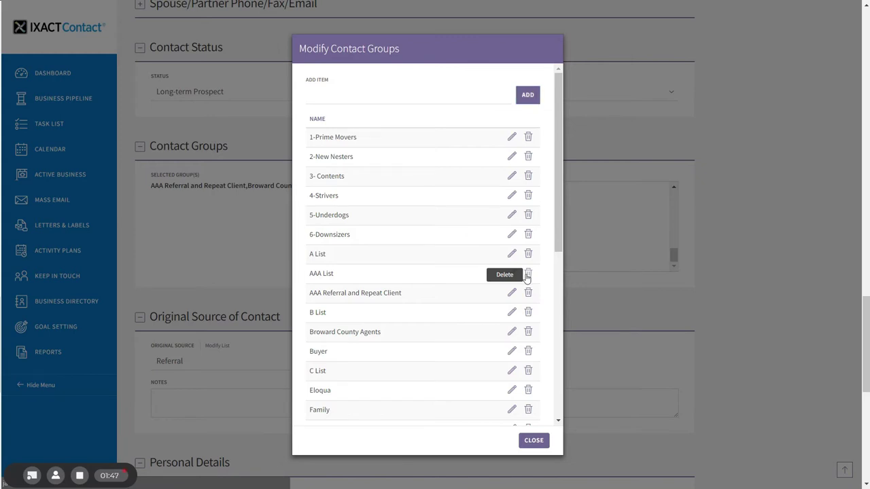
Delete the AAA List group, then cancel an edit of A List's name
{"action": "left_click", "coordinate": [528, 278]}
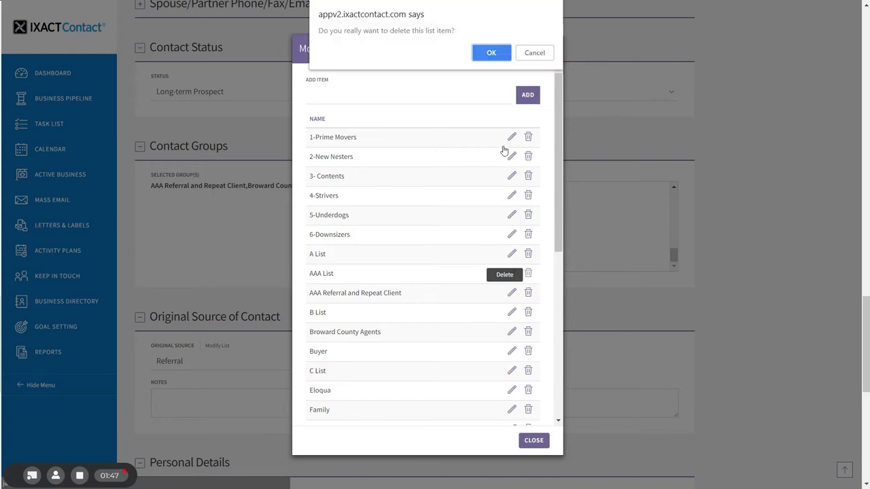
{"action": "left_click", "coordinate": [490, 53]}
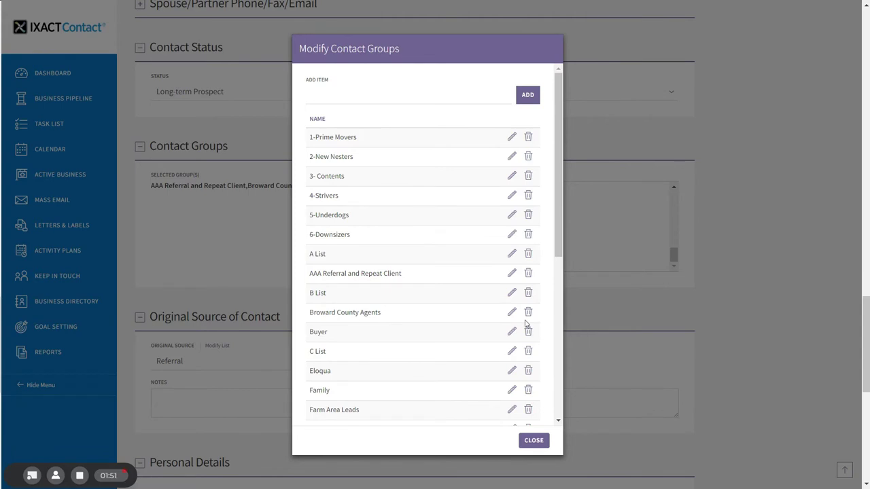
{"action": "left_click", "coordinate": [512, 255]}
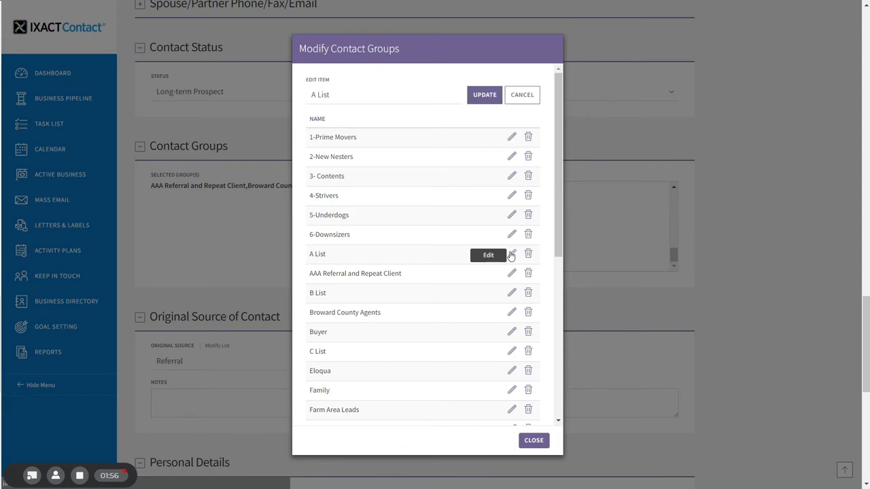
{"action": "left_click", "coordinate": [334, 95]}
{"action": "type", "text": "s"}
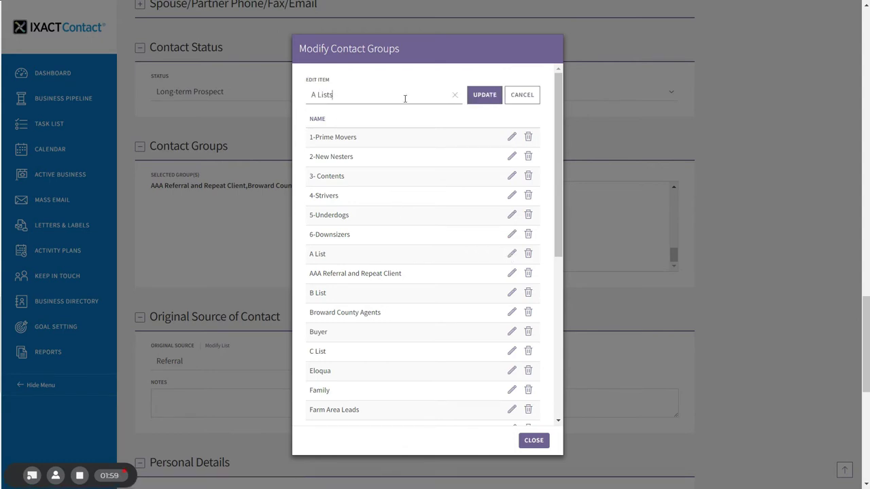
{"action": "key", "text": "BackSpace"}
{"action": "left_click", "coordinate": [517, 99]}
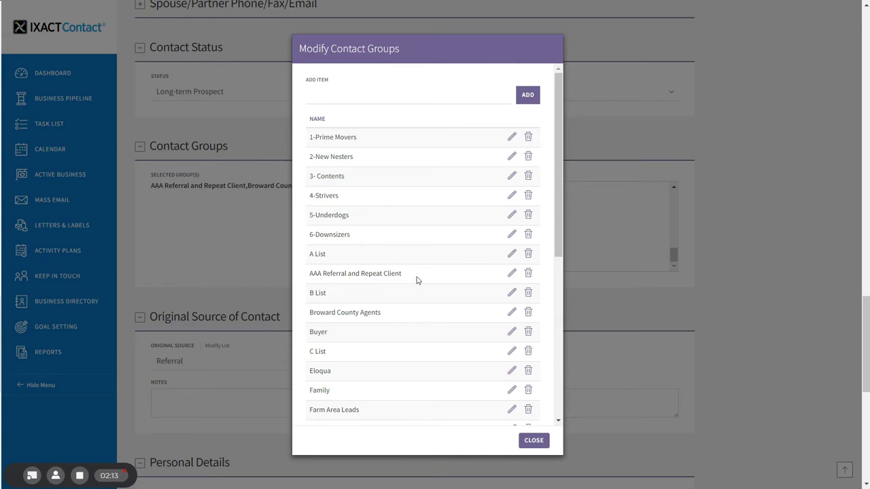
Delete the AAA Referral and Repeat Client group and close the group editor
{"action": "left_click", "coordinate": [528, 277]}
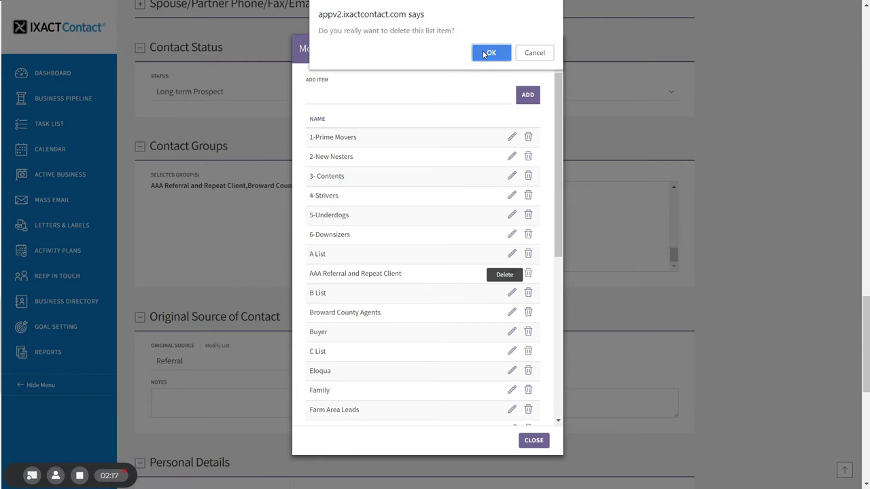
{"action": "left_click", "coordinate": [484, 53]}
{"action": "left_click", "coordinate": [532, 440]}
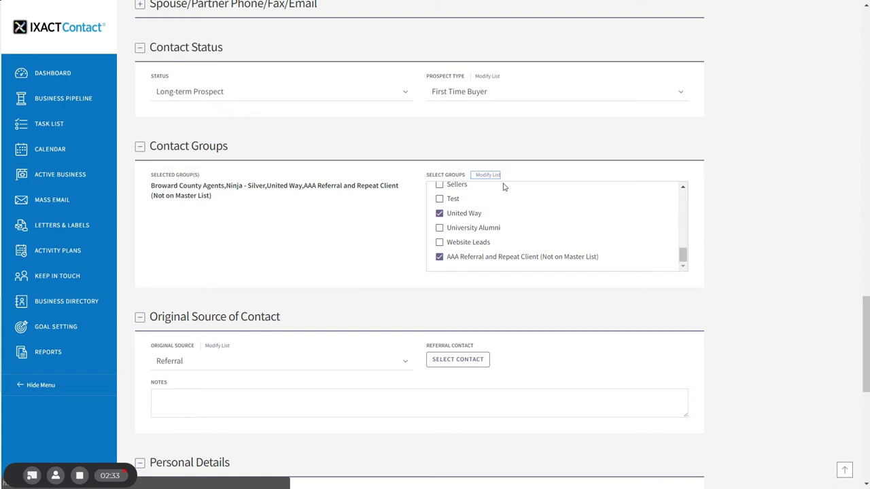
Restore AAA Referral and Repeat Client to the master group list and close it
{"action": "left_click", "coordinate": [483, 175]}
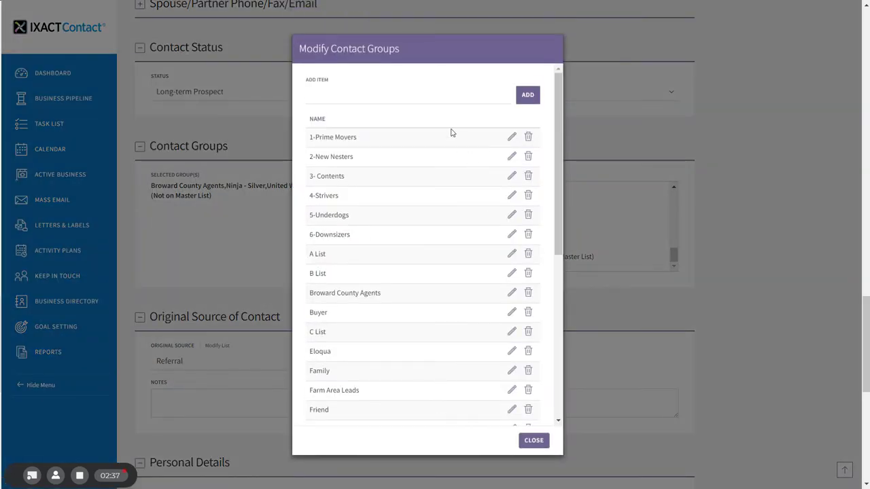
{"action": "left_click_drag", "start_coordinate": [559, 110], "coordinate": [571, 305]}
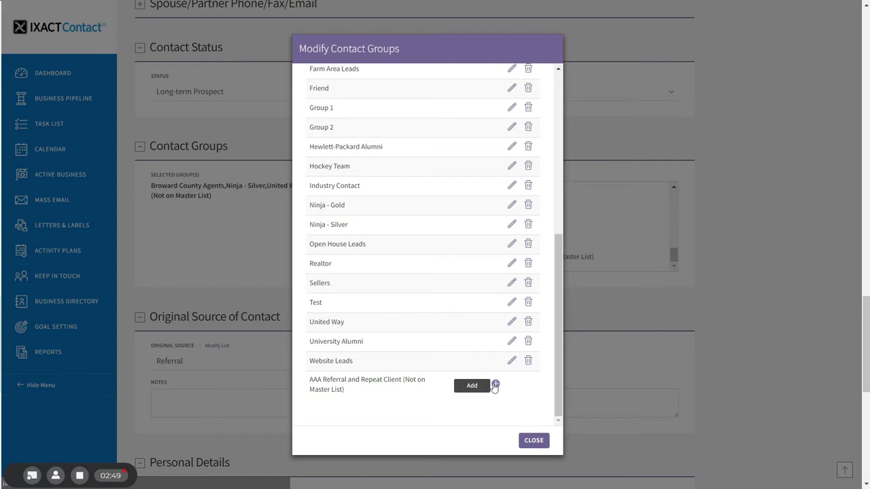
{"action": "left_click", "coordinate": [495, 386]}
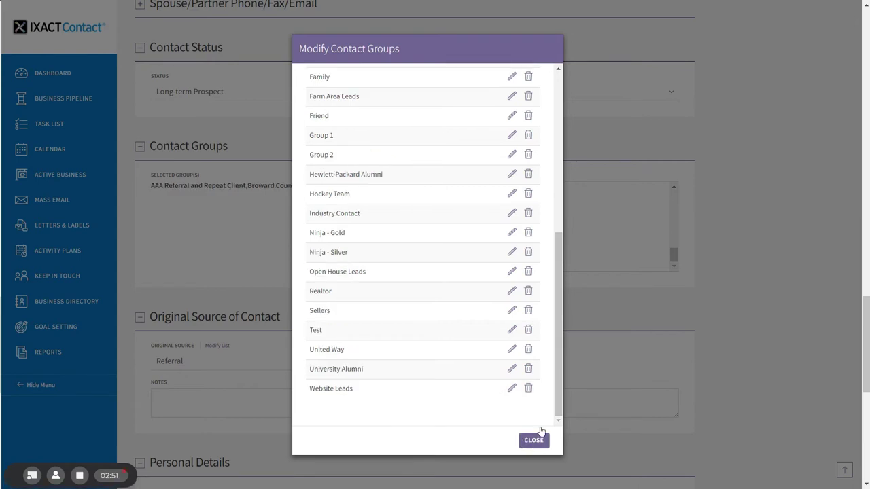
{"action": "left_click_drag", "start_coordinate": [556, 364], "coordinate": [563, 231]}
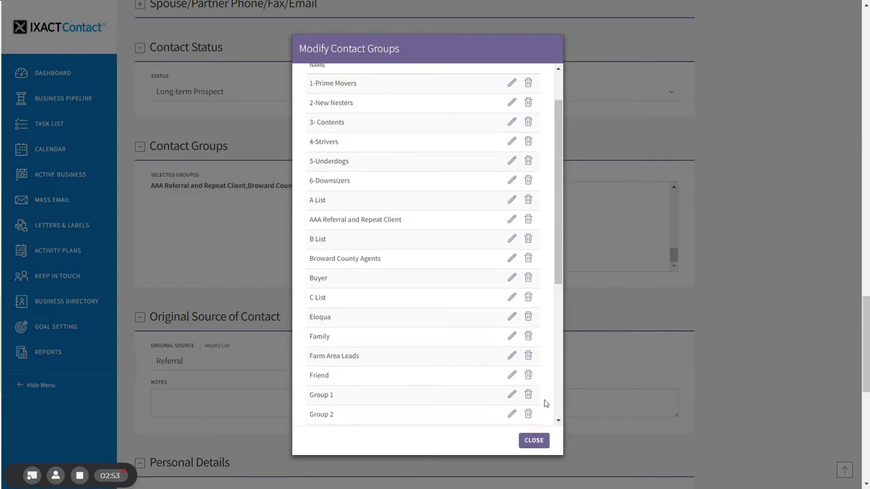
{"action": "left_click", "coordinate": [529, 441]}
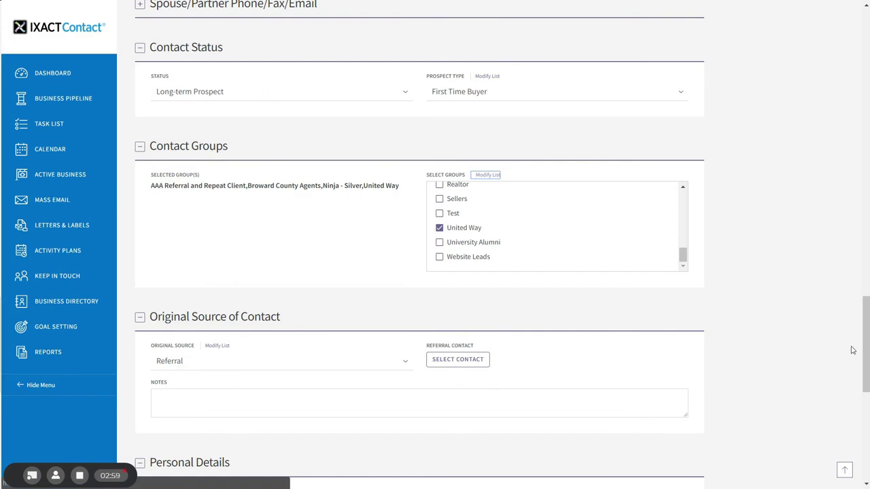
Save the contact, keeping its four groups including AAA Referral and Repeat Client
{"action": "left_click_drag", "start_coordinate": [867, 319], "coordinate": [866, 27]}
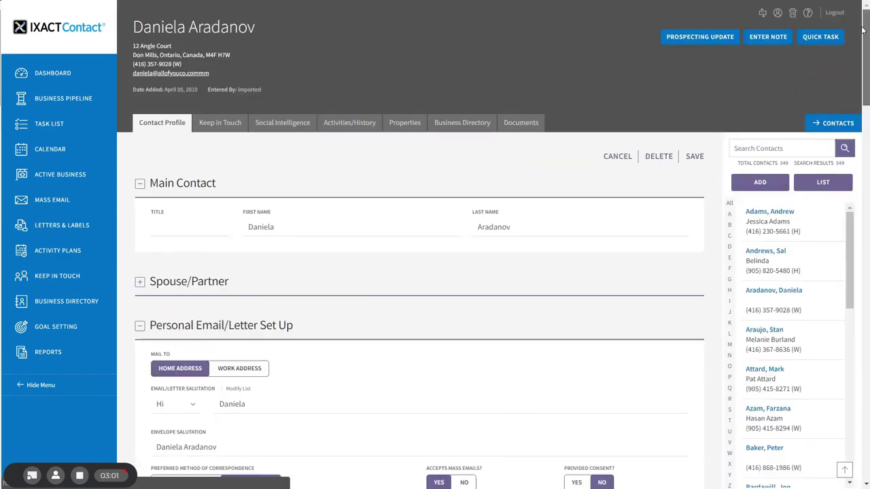
{"action": "left_click", "coordinate": [692, 157]}
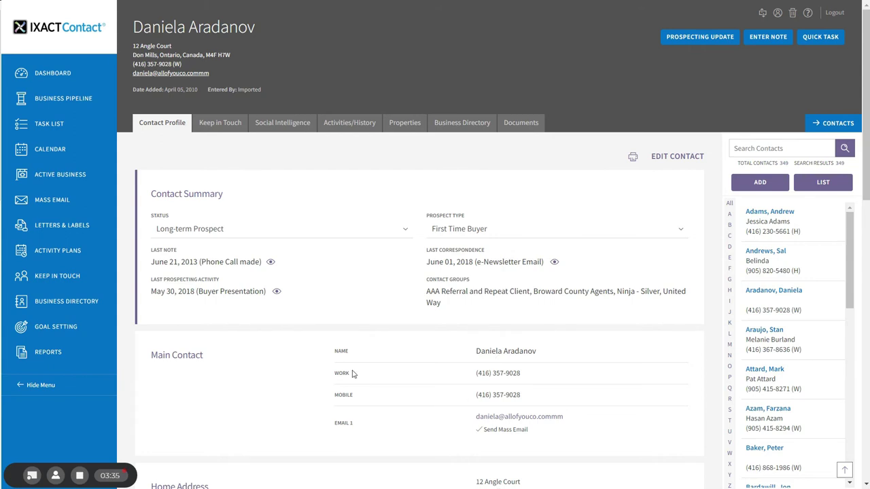
Create a new mass email and open Advanced Search for selecting its contacts
{"action": "left_click", "coordinate": [58, 202]}
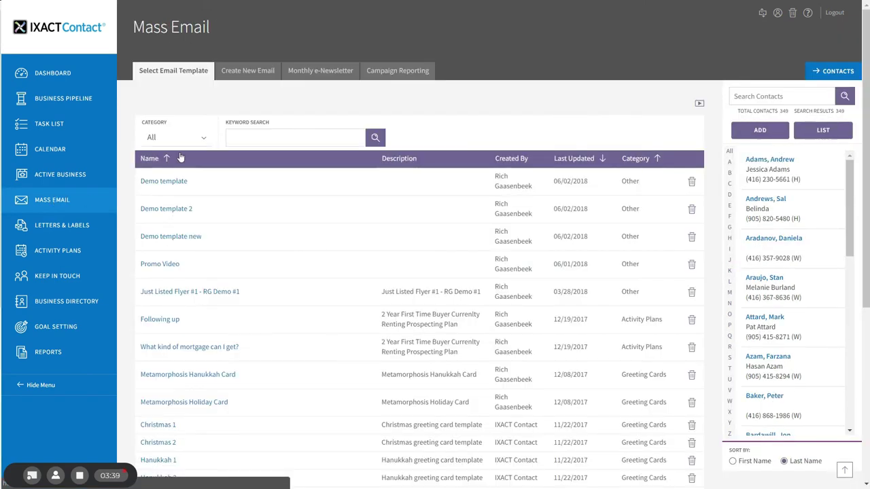
{"action": "left_click", "coordinate": [245, 72]}
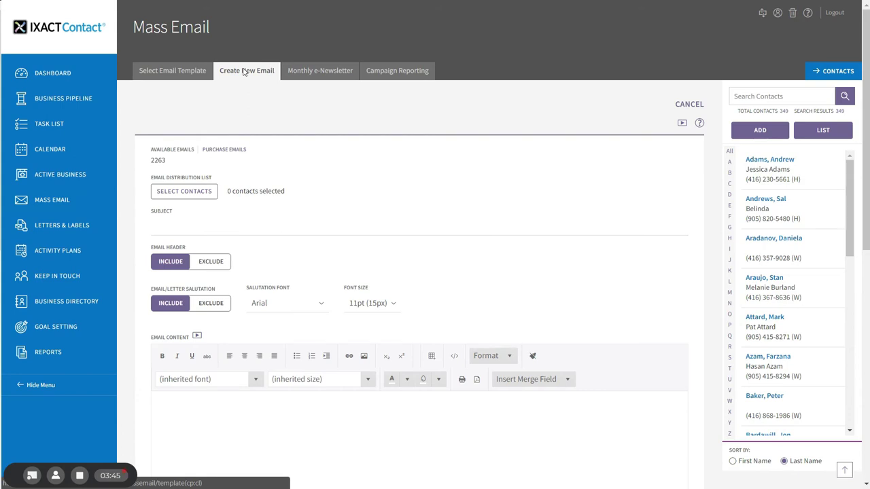
{"action": "left_click", "coordinate": [183, 192]}
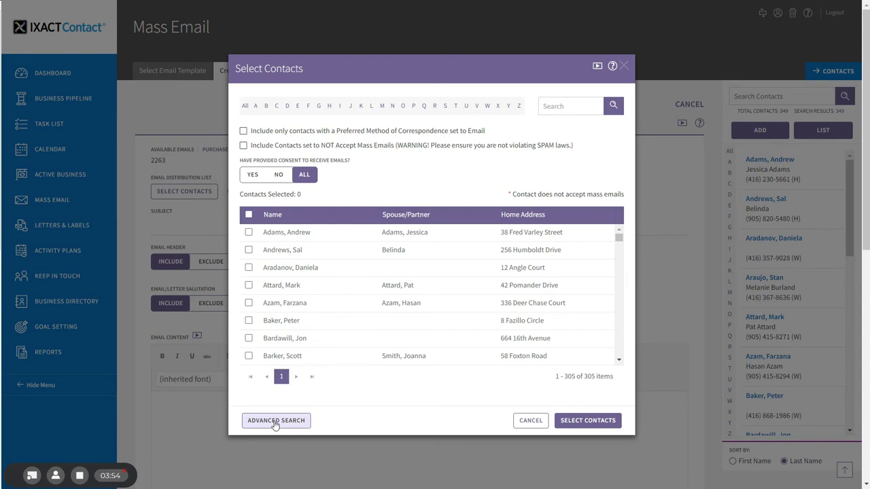
{"action": "left_click", "coordinate": [276, 421]}
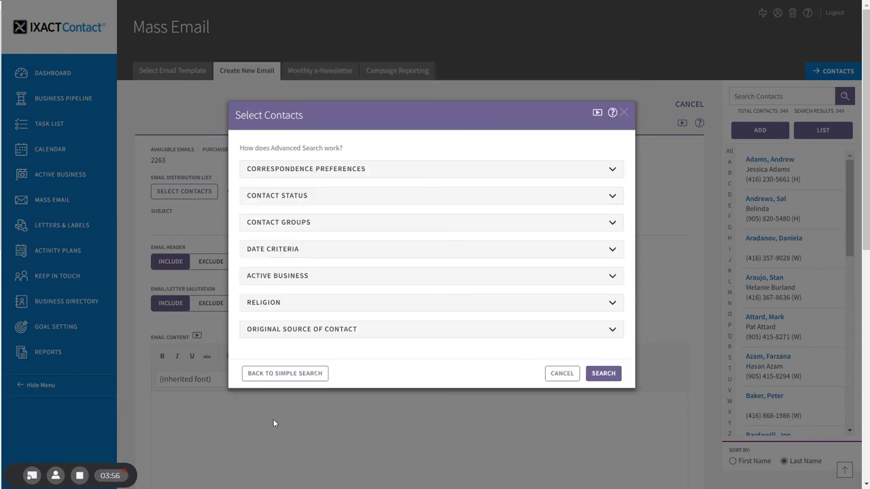
Tick A List, B List and Broward County Agents under Contact Groups
{"action": "left_click", "coordinate": [319, 225]}
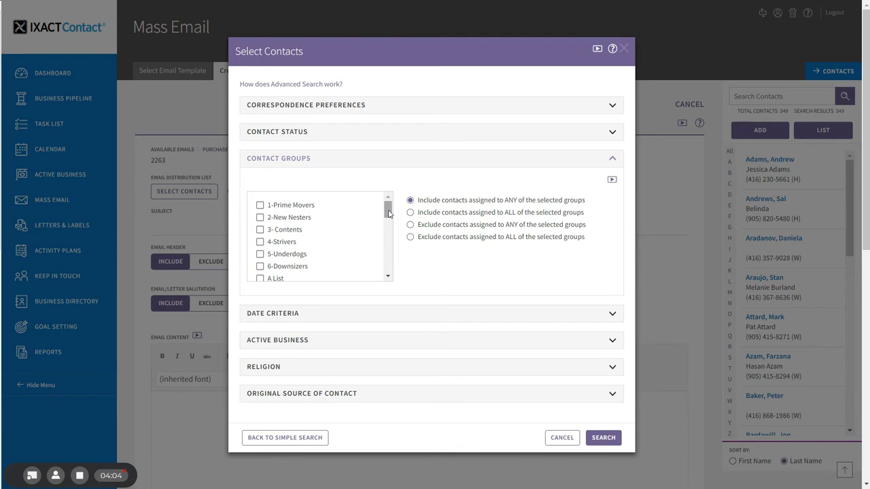
{"action": "mouse_move", "coordinate": [389, 214]}
{"action": "left_mouse_down"}
{"action": "mouse_move", "coordinate": [390, 272]}
{"action": "mouse_move", "coordinate": [387, 223]}
{"action": "left_mouse_up"}
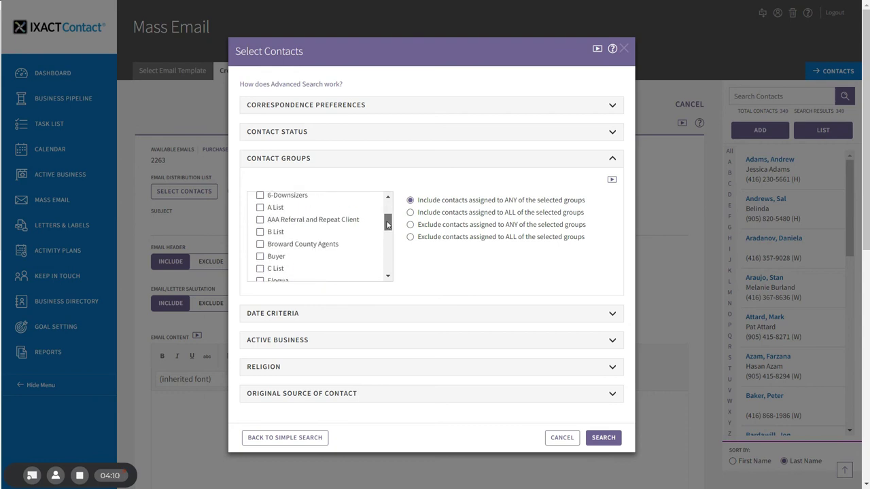
{"action": "left_click", "coordinate": [259, 208]}
{"action": "left_click", "coordinate": [260, 233]}
{"action": "left_click", "coordinate": [260, 244]}
Run the search and select the 28 matching contacts as recipients
{"action": "left_click", "coordinate": [600, 438]}
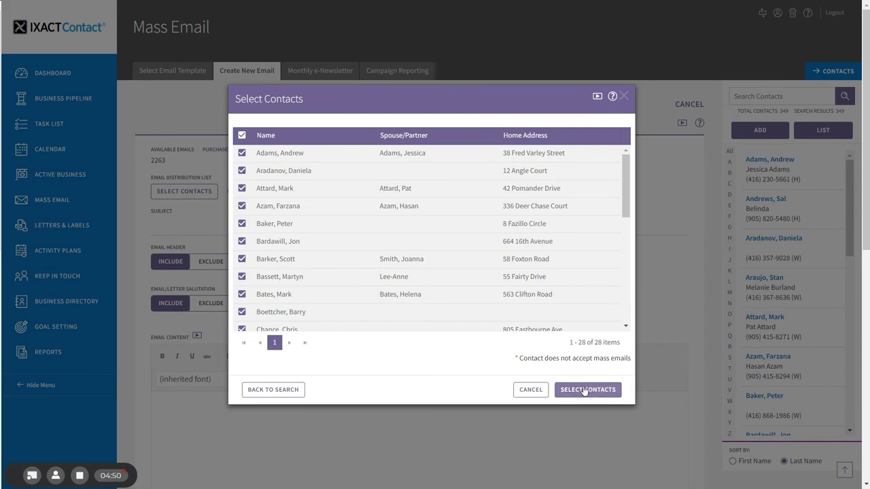
{"action": "left_click", "coordinate": [585, 391]}
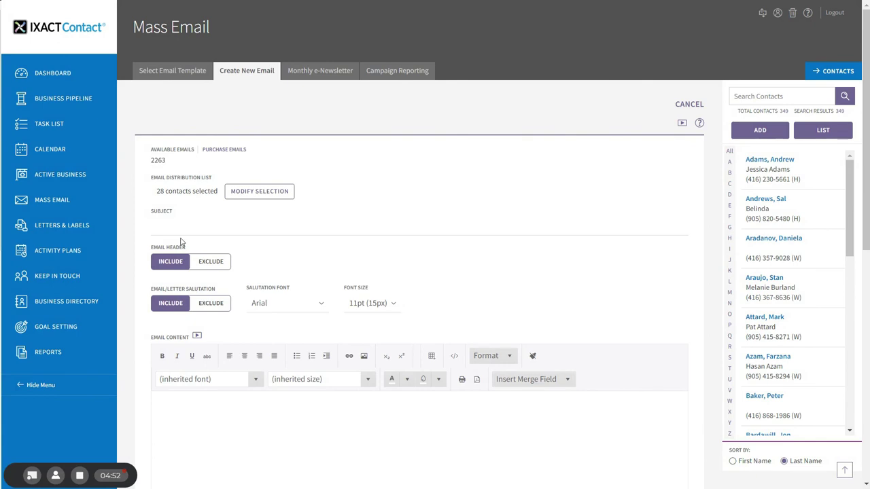